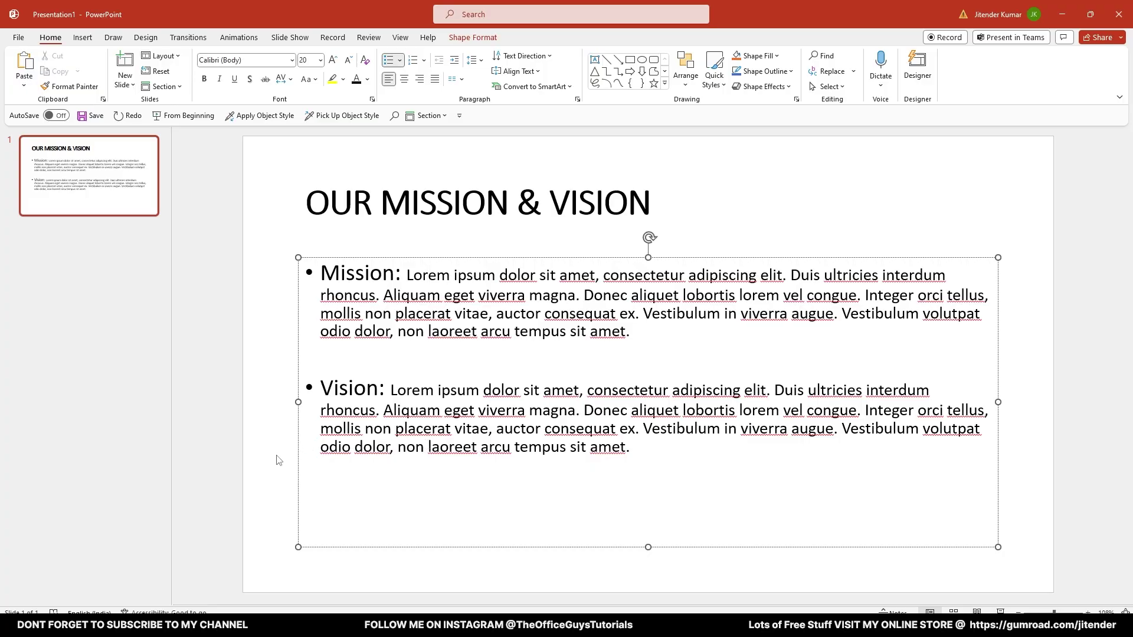
Deselect the body text box and switch to the 'Mission and Vision Slide Design' presentation
left_click(278, 460)
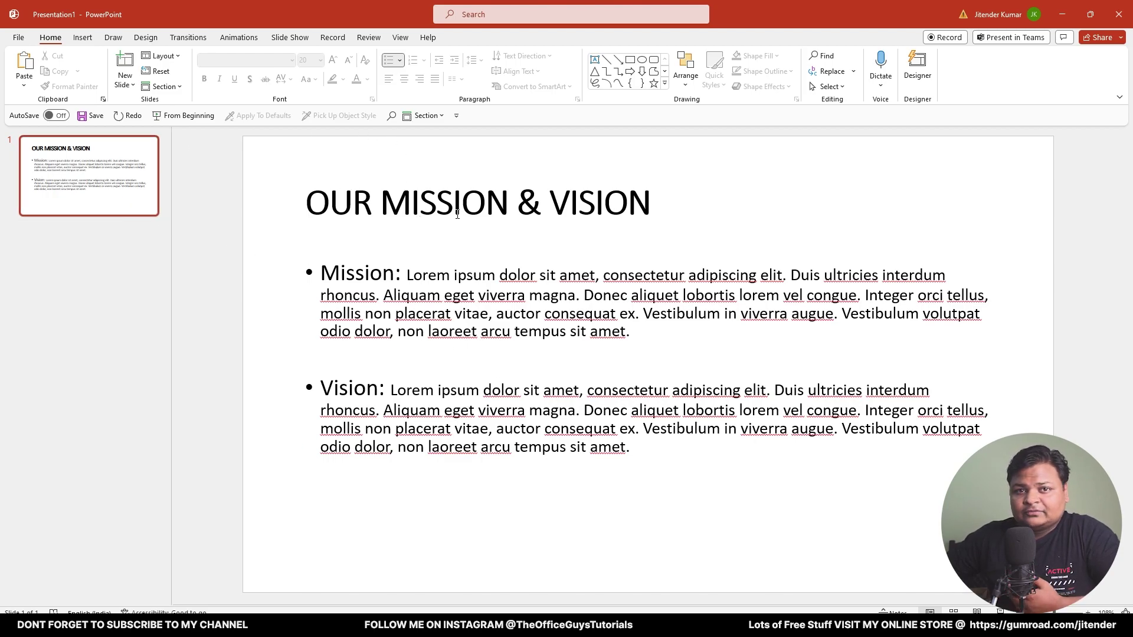
left_click(428, 274)
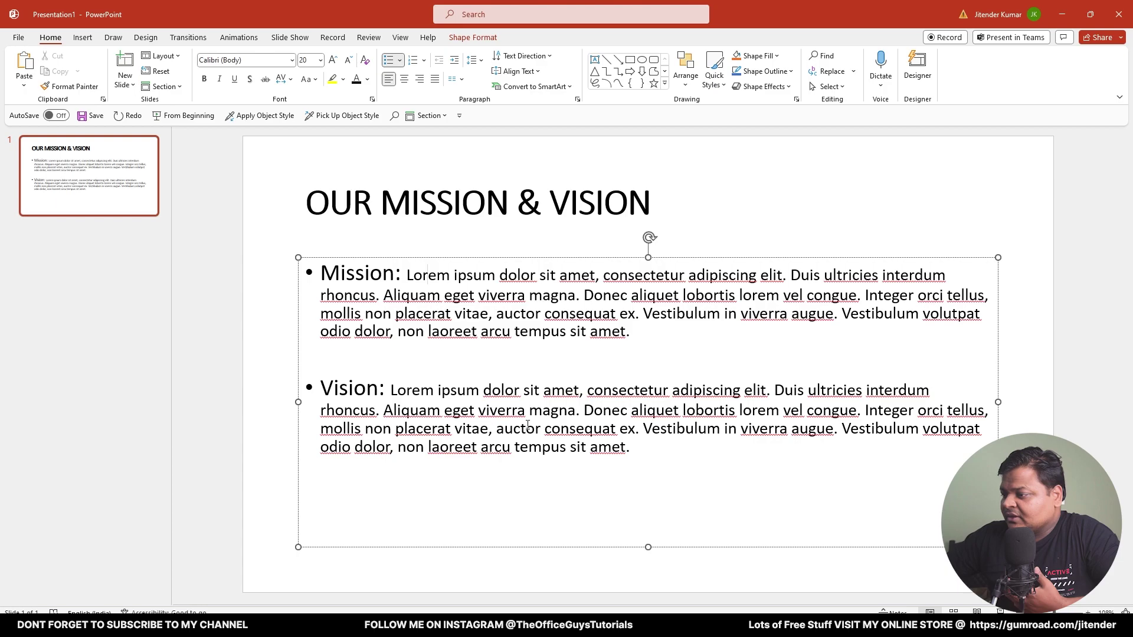
left_click(180, 537)
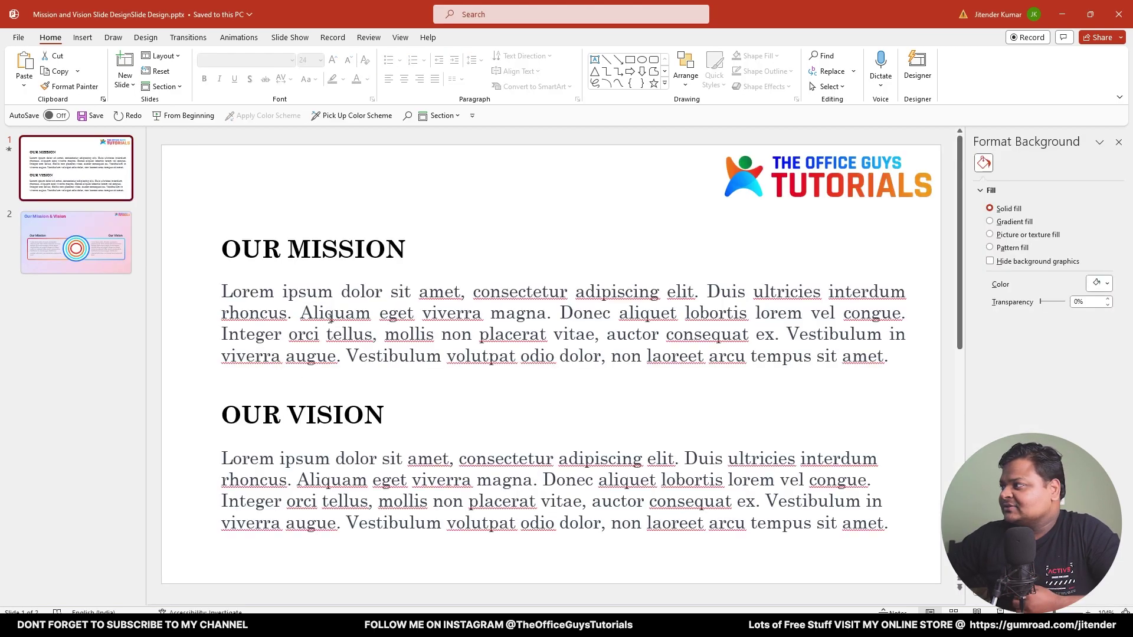
Show slide 2 with the gradient background and concentric circles between the Mission and Vision boxes
left_click(860, 188)
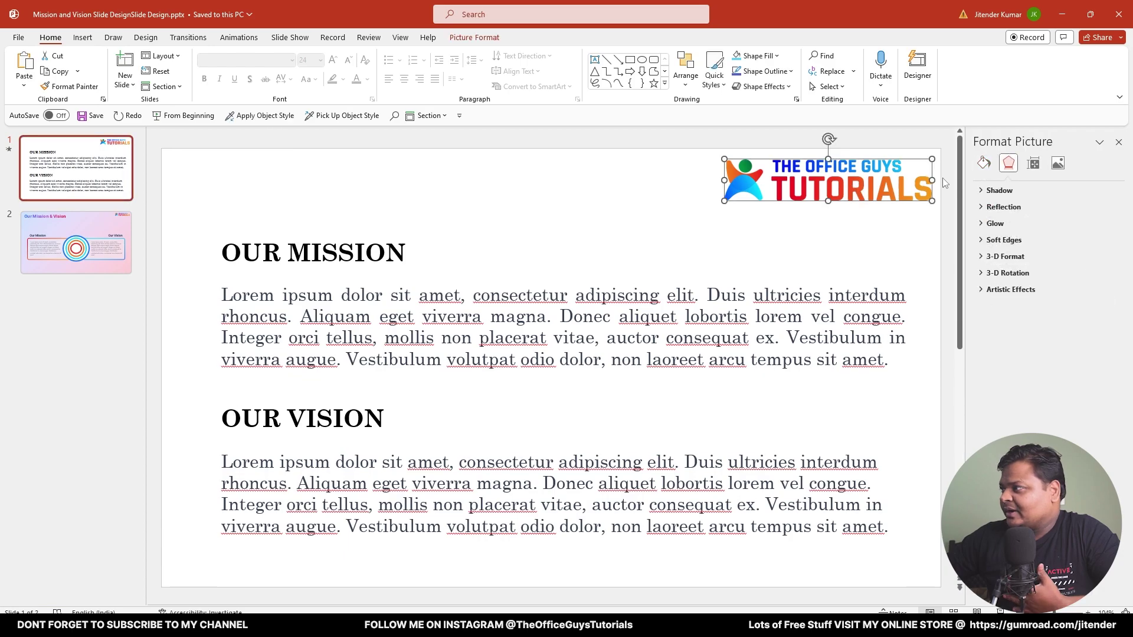
left_click(744, 238)
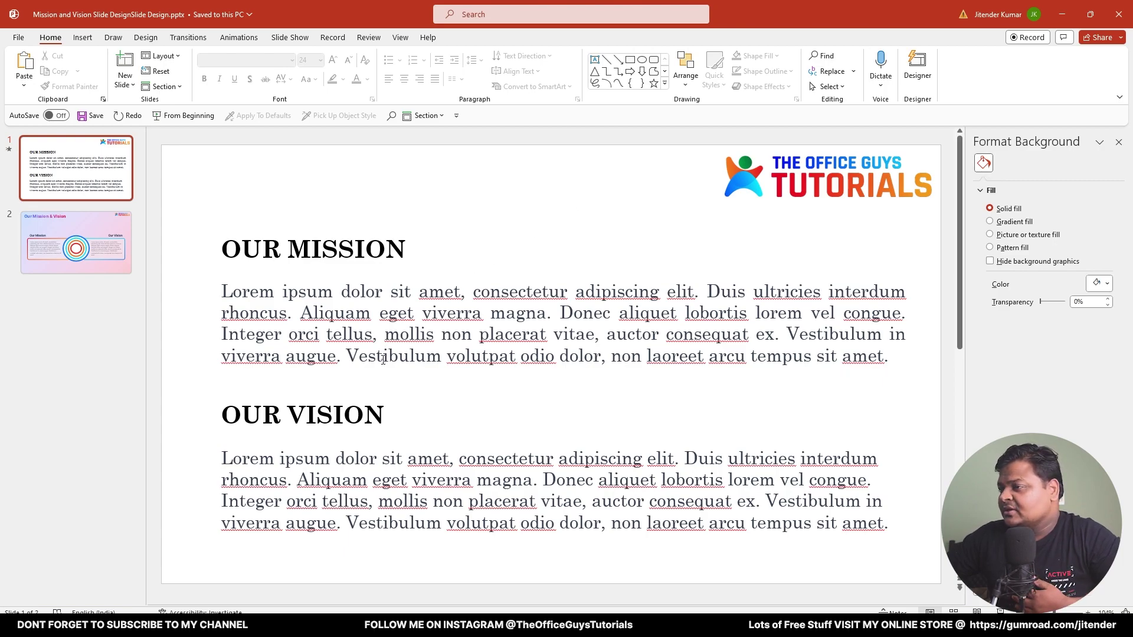
left_click(107, 254)
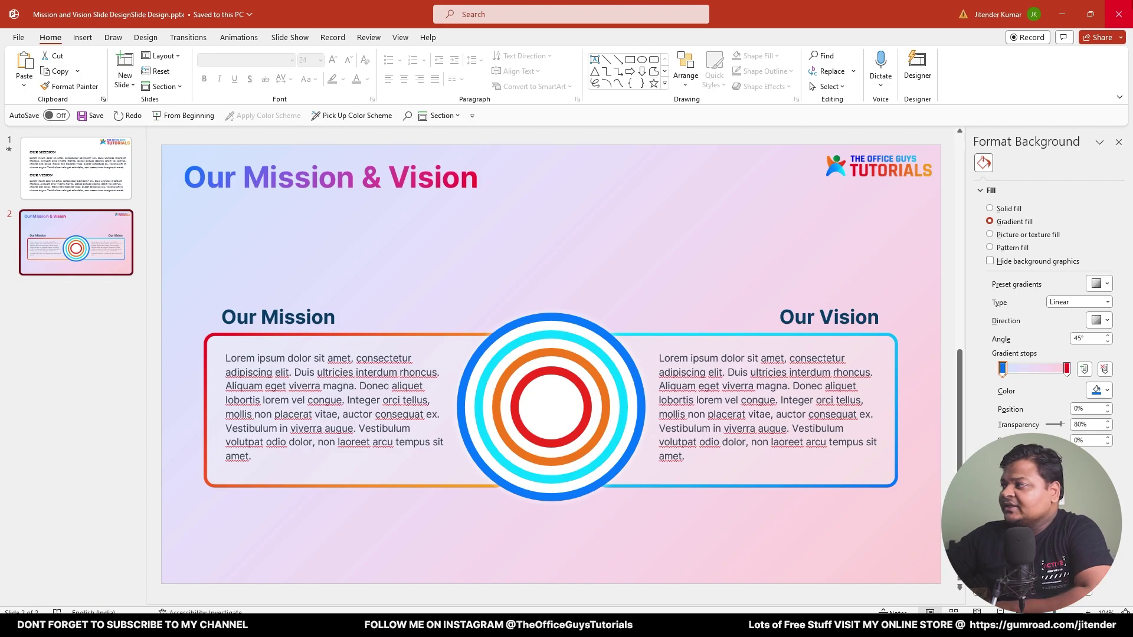
Add a new third slide after slide 2 and give it the Blank layout
right_click(128, 282)
left_click(165, 327)
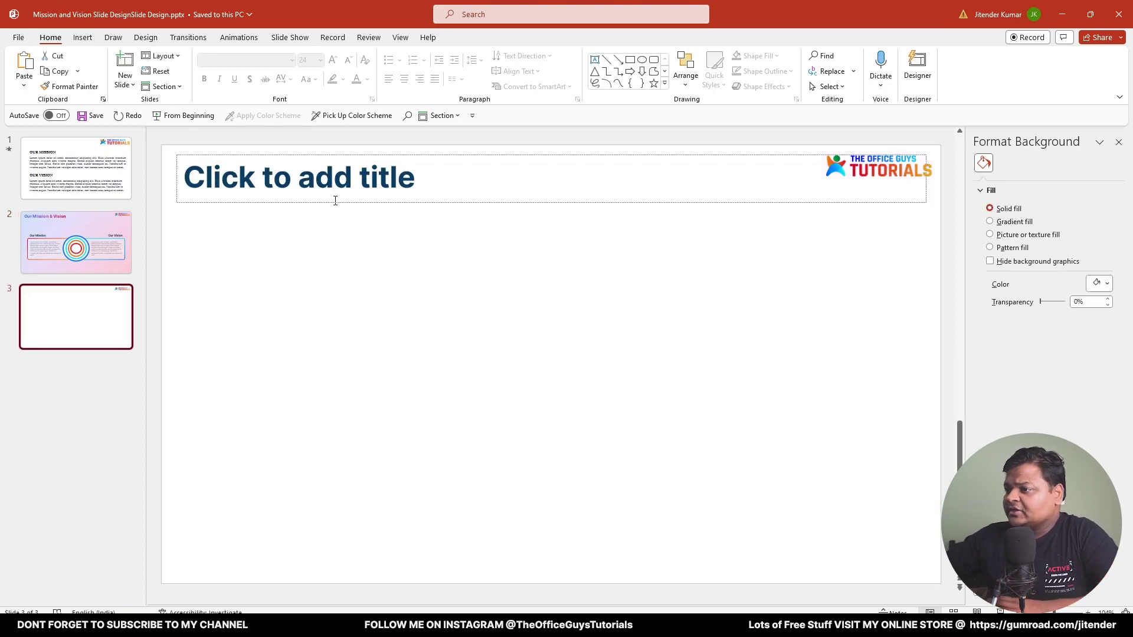
right_click(81, 344)
mouse_move(130, 230)
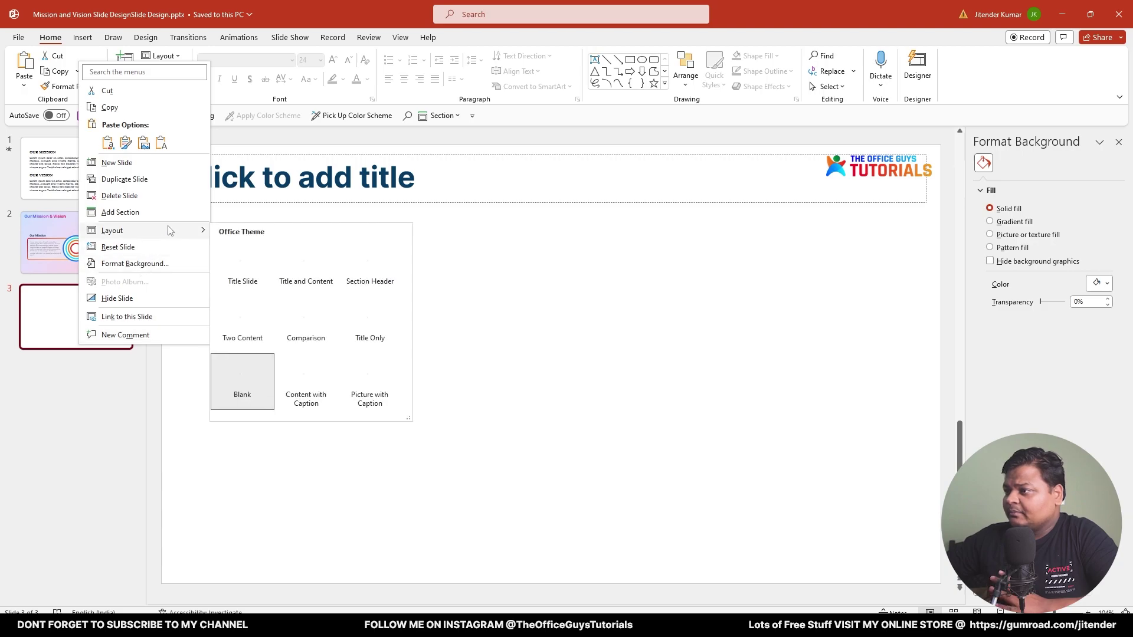
left_click(240, 375)
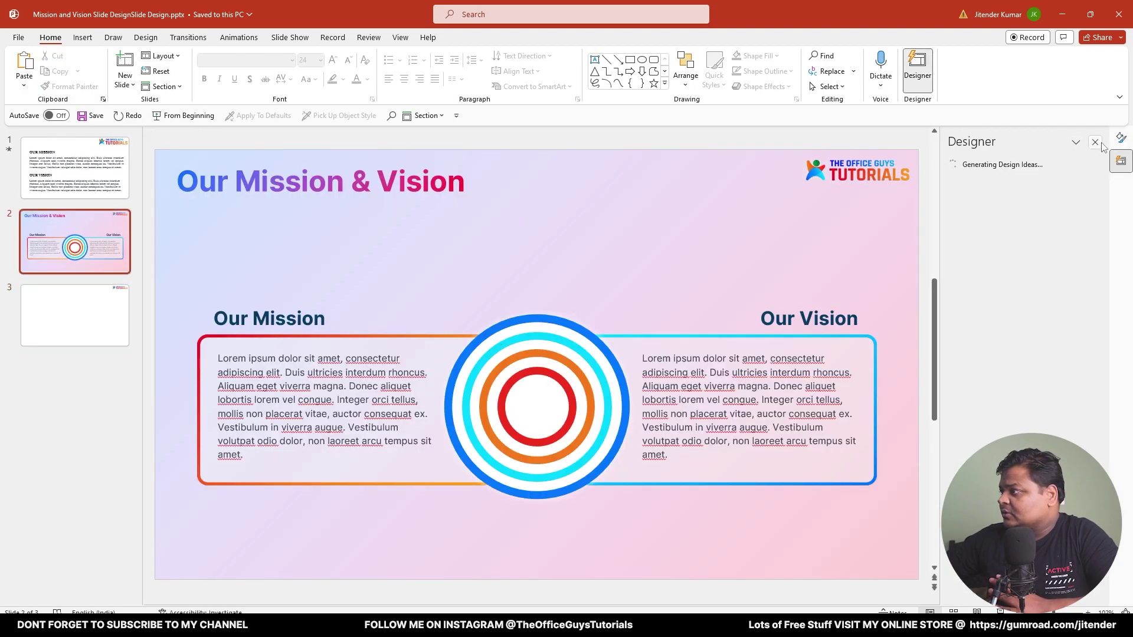
Go to the new slide 3 and select its title placeholder
left_click(1104, 143)
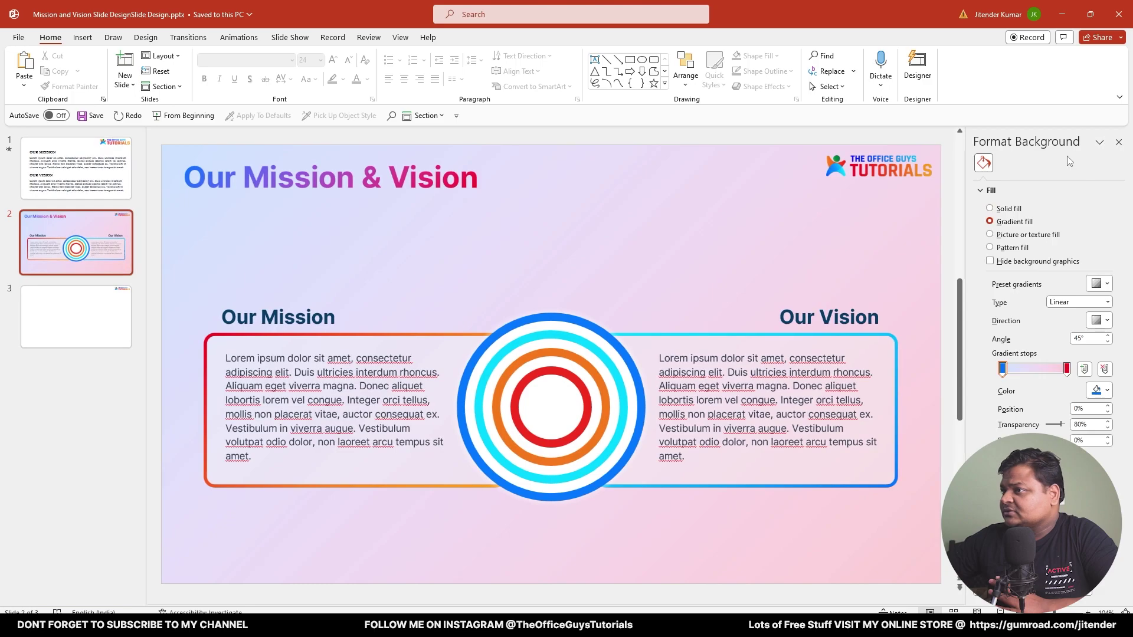
key("Page_Down")
left_click(928, 173)
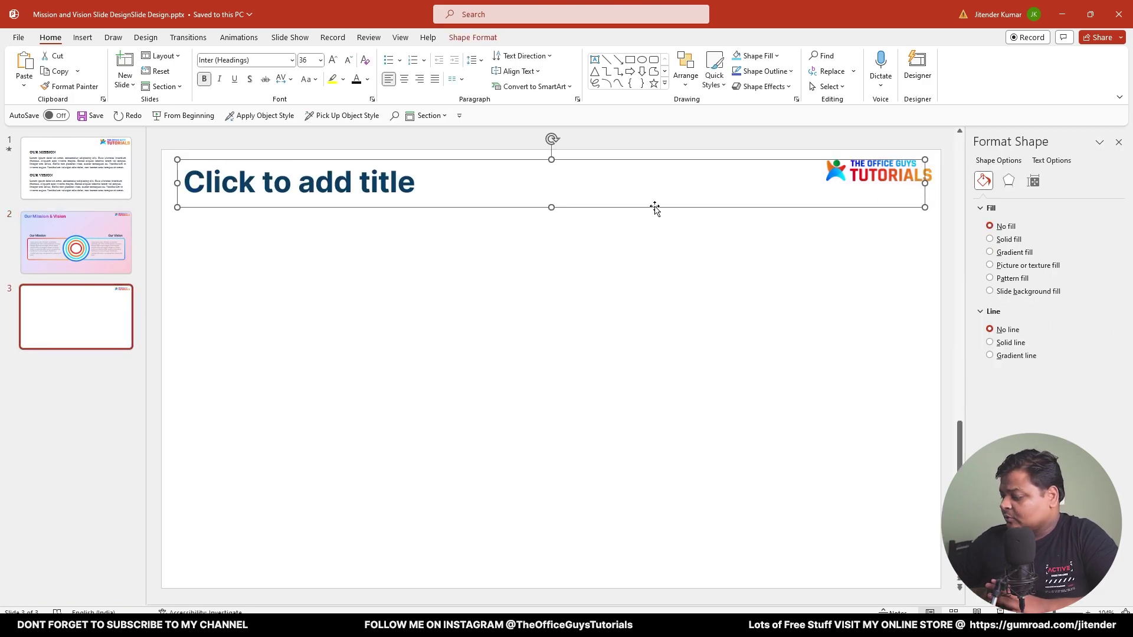
Delete the title placeholder so slide 3 holds only the logo
key("Delete")
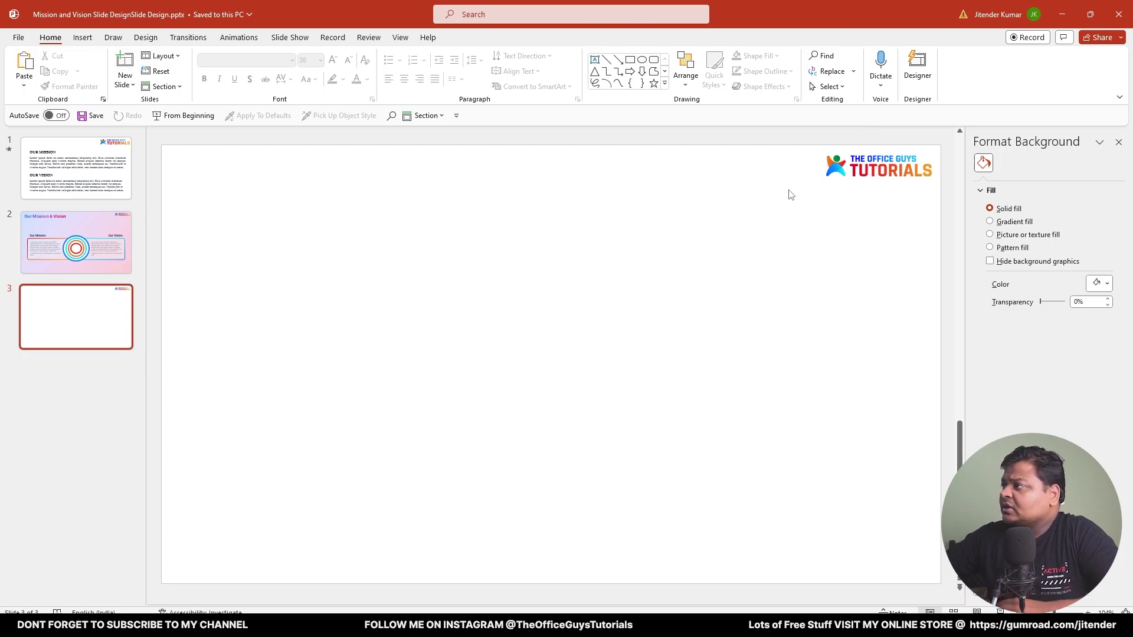
Insert an empty text box on slide 3 and copy the 'Our Mission & Vision' title from slide 2
left_click(594, 60)
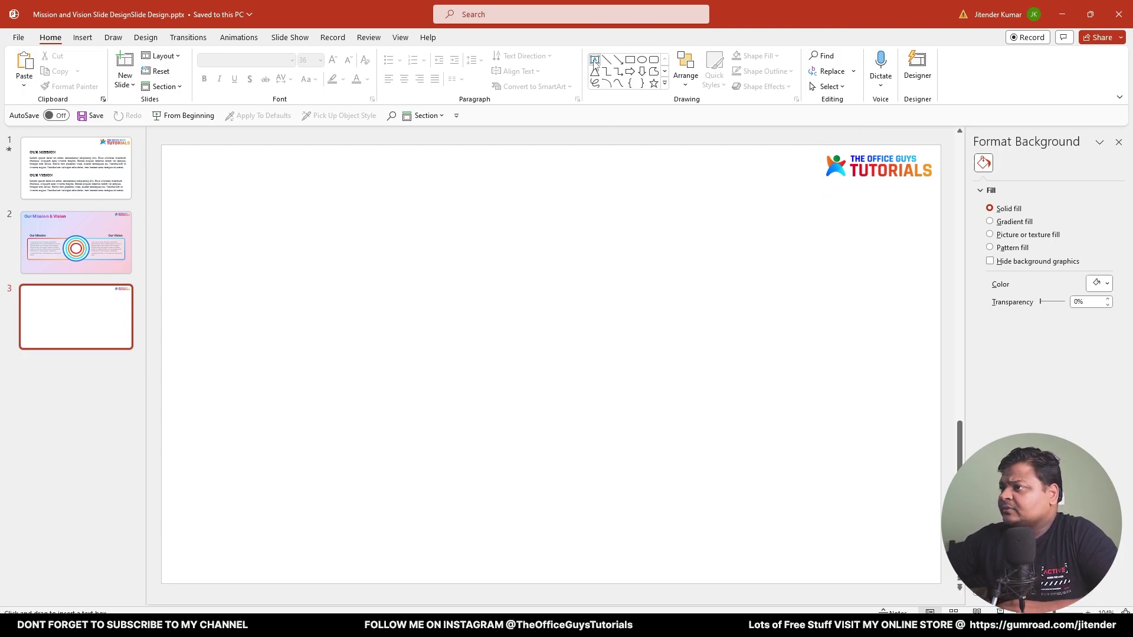
left_click(189, 159)
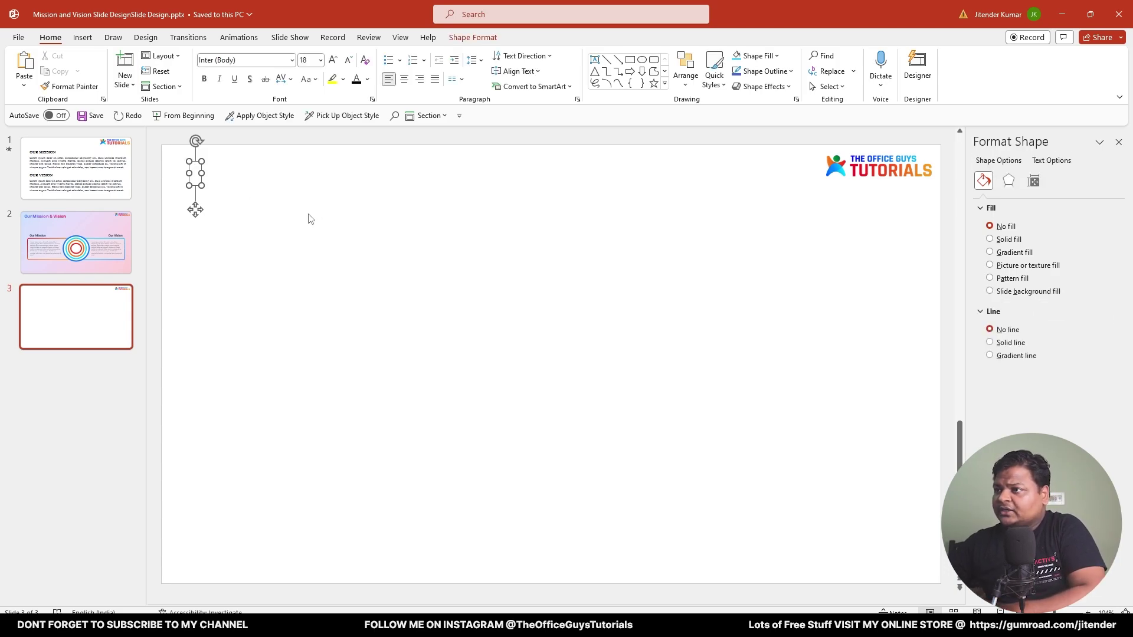
left_click(76, 242)
triple_click(273, 177)
key("ctrl+c")
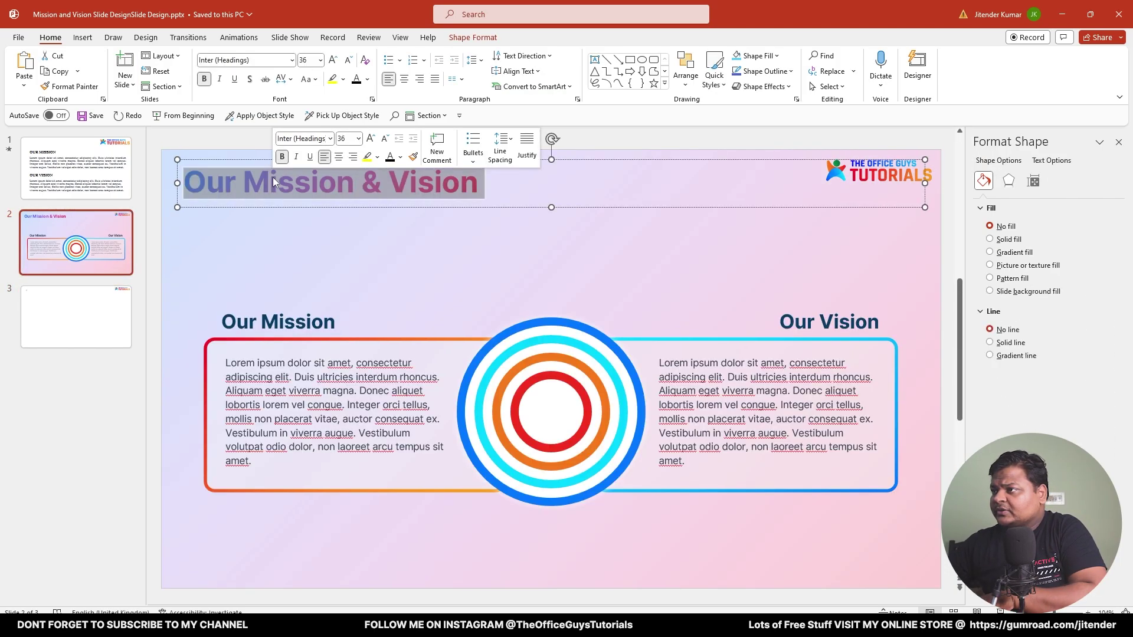
right_click(273, 177)
left_click(307, 223)
Paste the title as text only into slide 3's text box and move it top-left
left_click(108, 307)
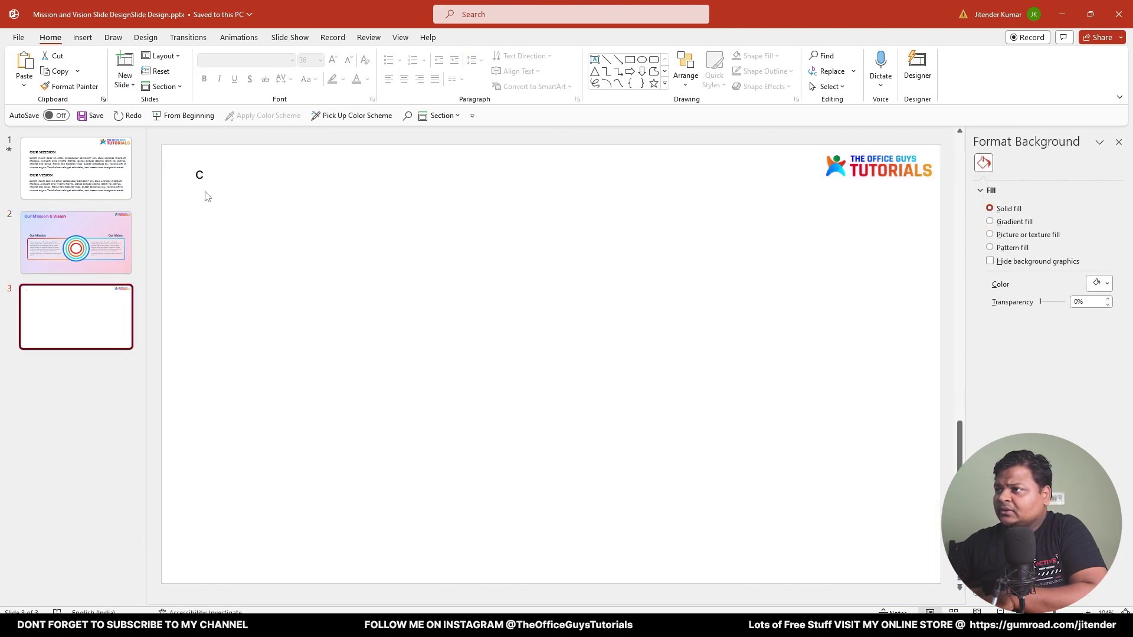
left_click(197, 171)
right_click(201, 174)
left_click(282, 255)
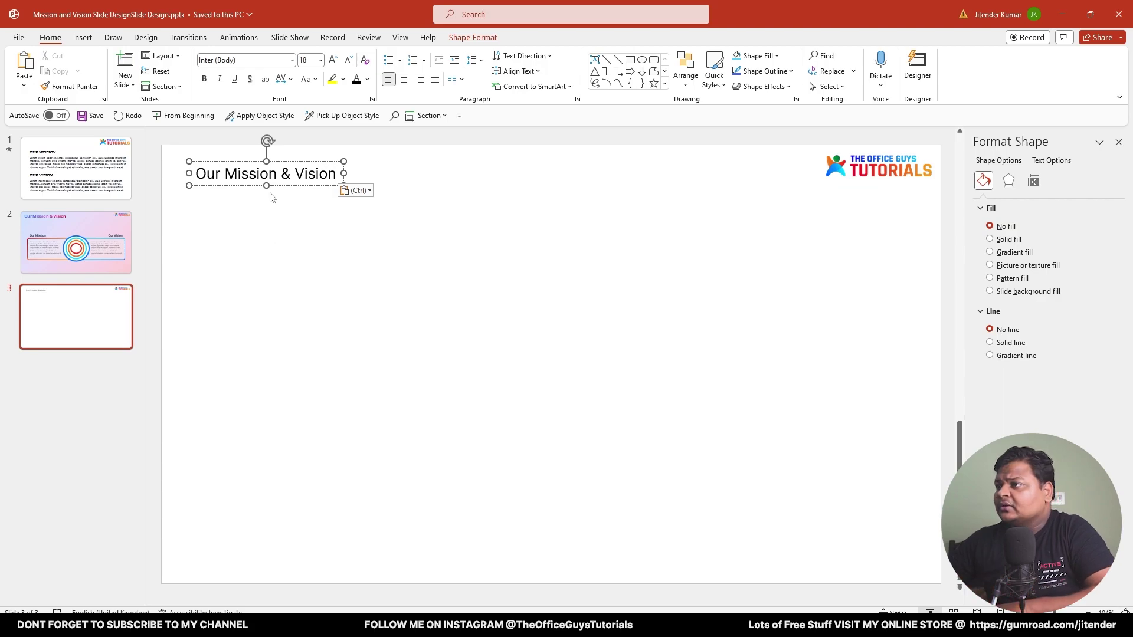
mouse_move(278, 185)
left_mouse_down()
mouse_move(285, 195)
mouse_move(264, 188)
mouse_move(284, 186)
left_mouse_up()
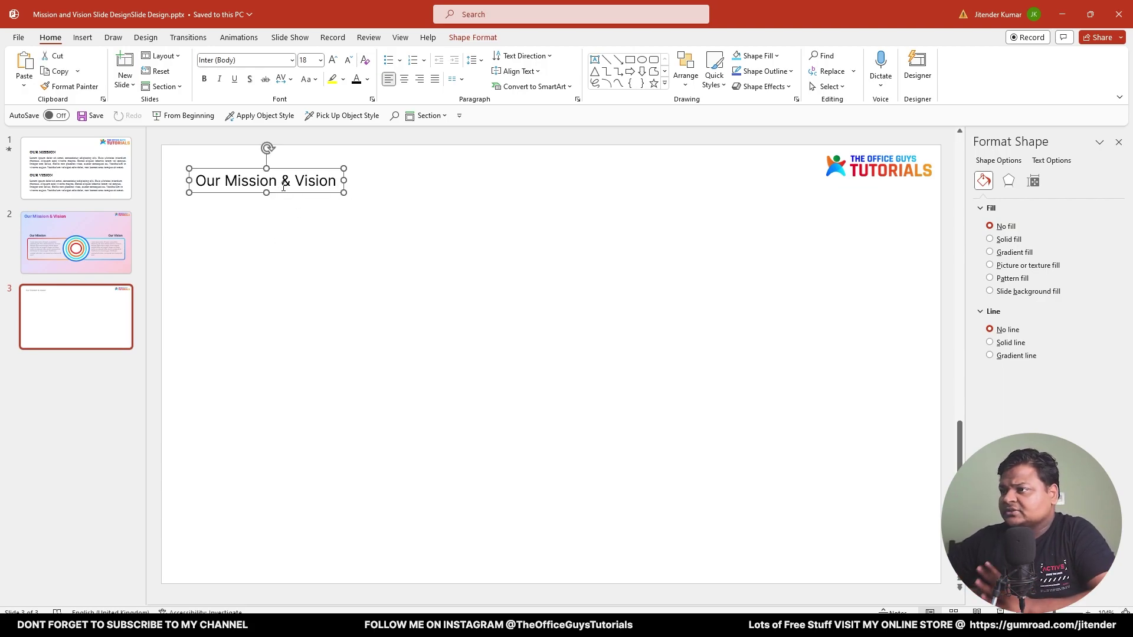
Copy slide 1's Mission Lorem ipsum paragraph onto slide 3 and duplicate the box alongside
left_click(123, 197)
left_click(298, 291)
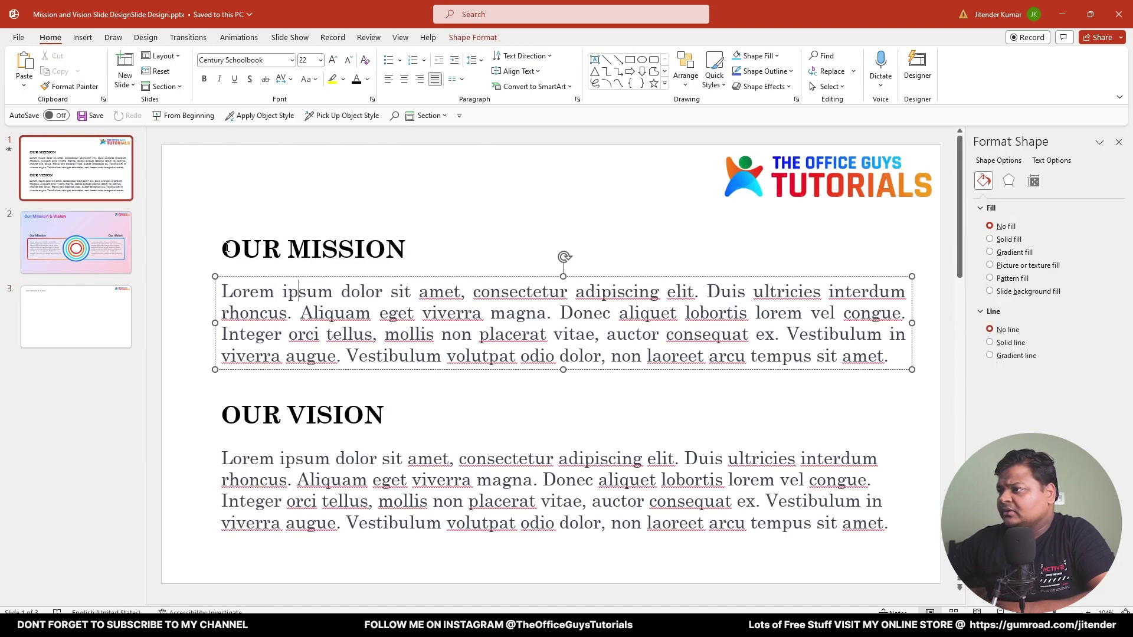
triple_click(247, 291)
key("ctrl+z")
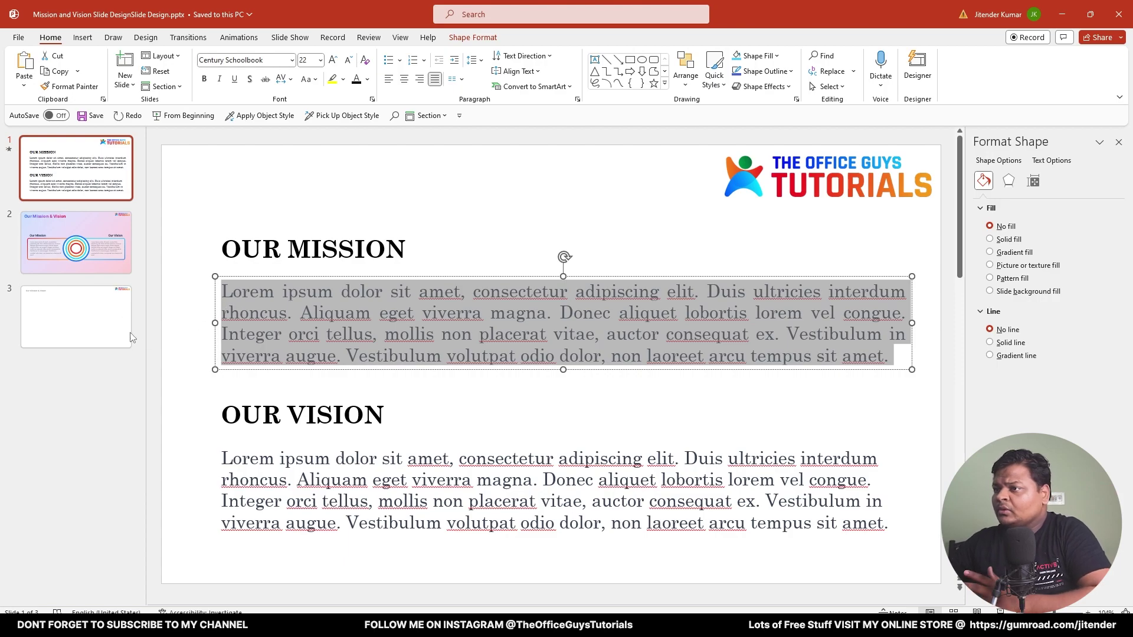
key("ctrl+z")
key("ctrl+z")
key("ctrl+z")
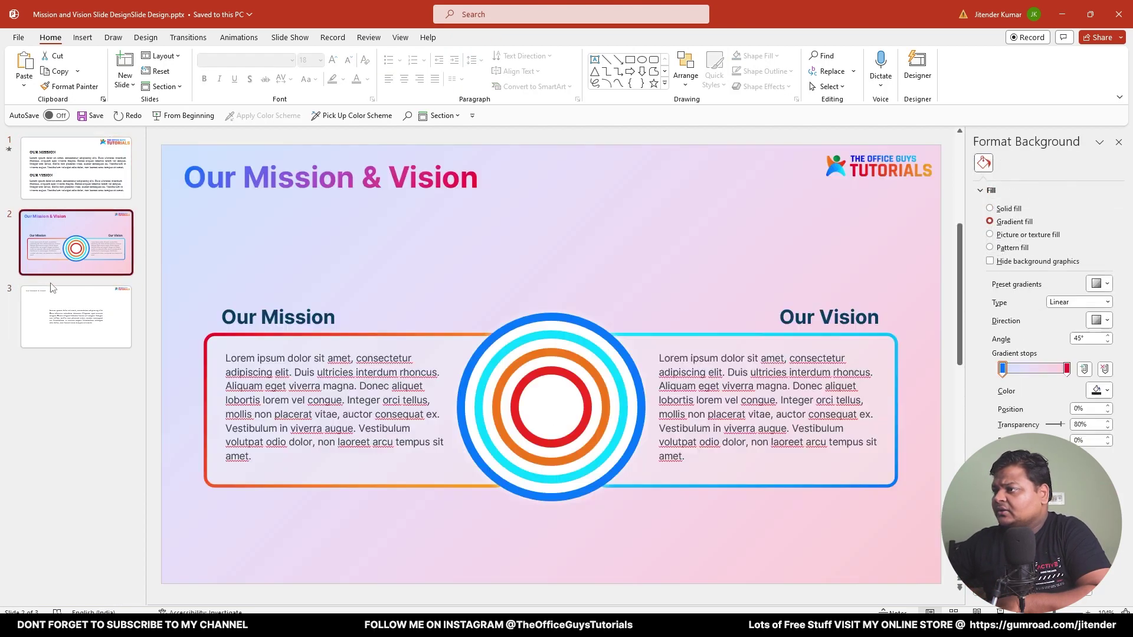
left_click(52, 287)
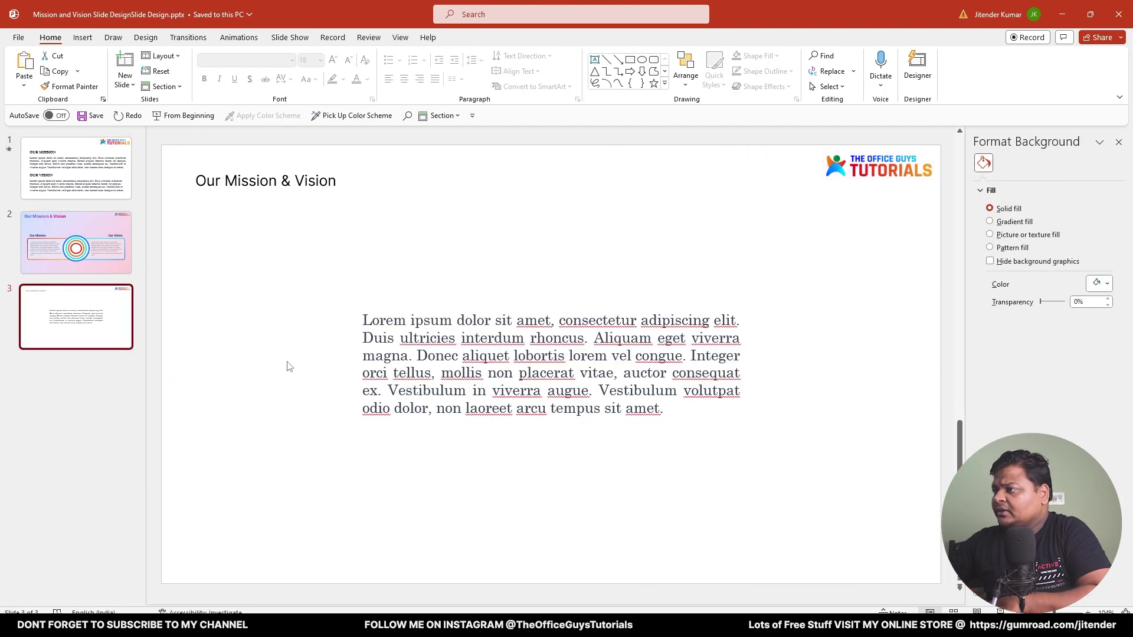
left_click(386, 313)
left_click_drag(386, 313, 562, 335)
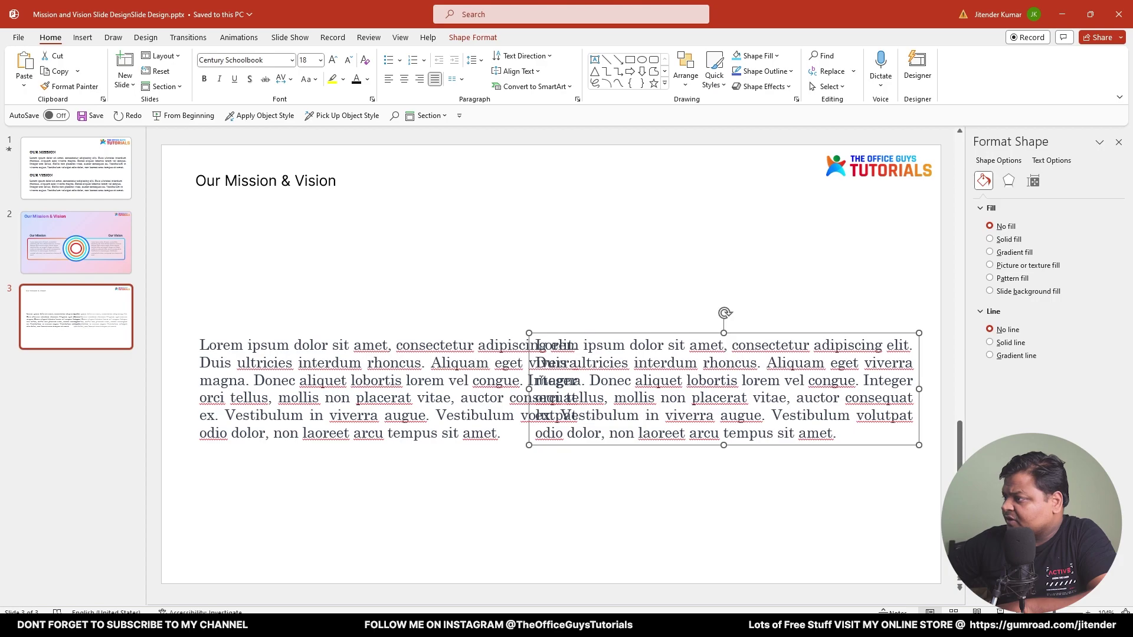
Narrow the right Lorem ipsum text box into a column, then reselect the left box
left_click_drag(530, 390, 466, 397)
left_click(550, 394)
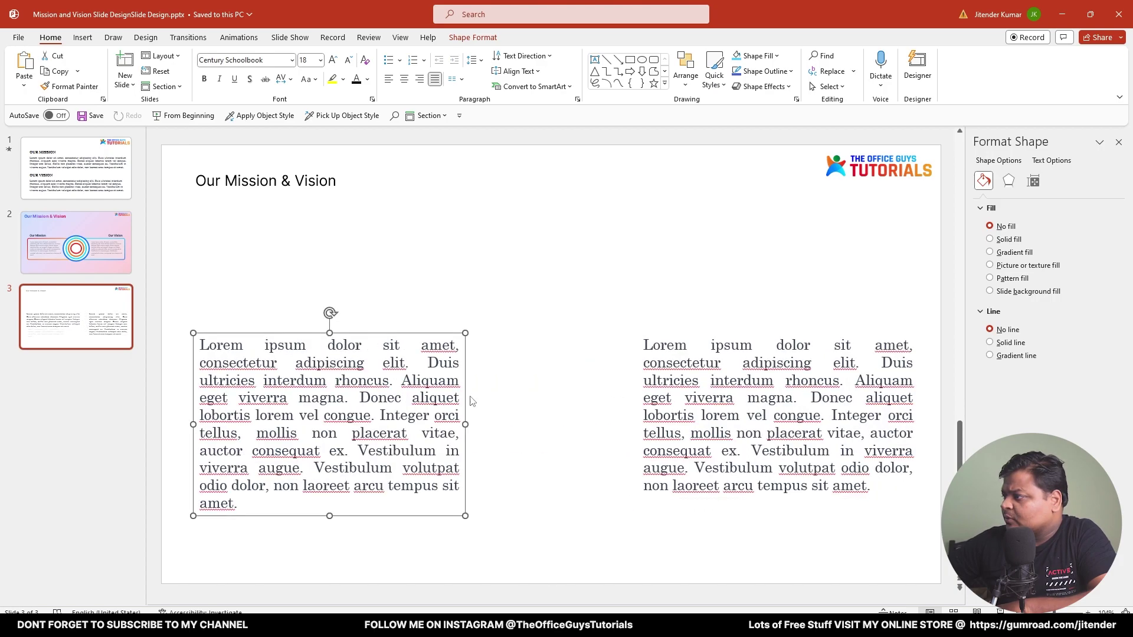
left_click(658, 407, "shift")
left_click(553, 425)
left_click(431, 332)
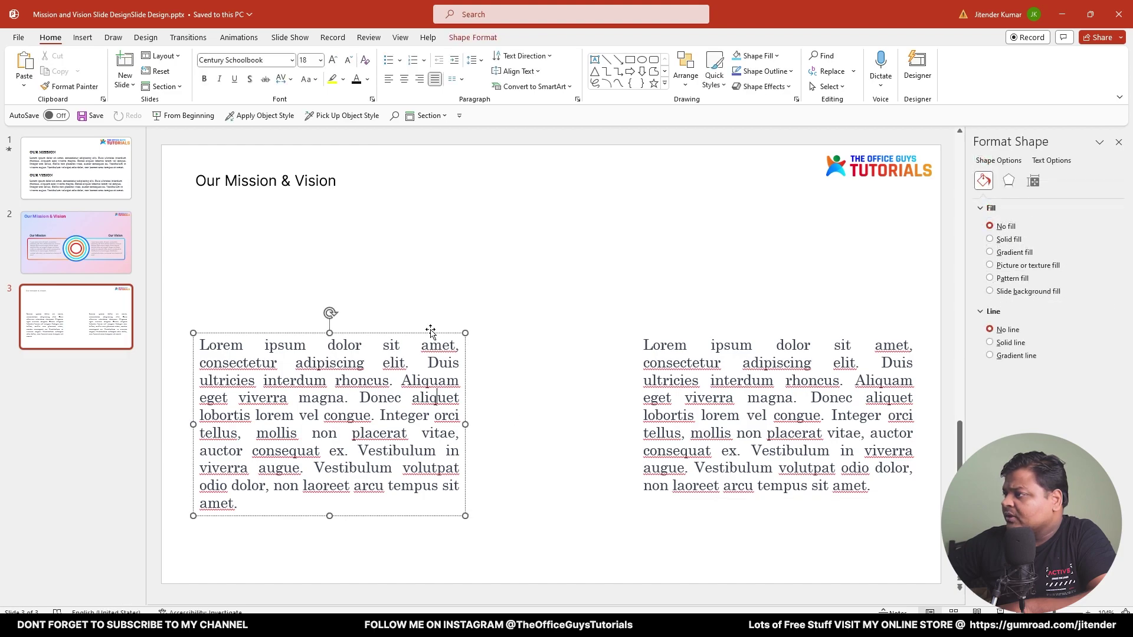
Set the Lorem ipsum text boxes to a width of 12 cm
left_click(472, 37)
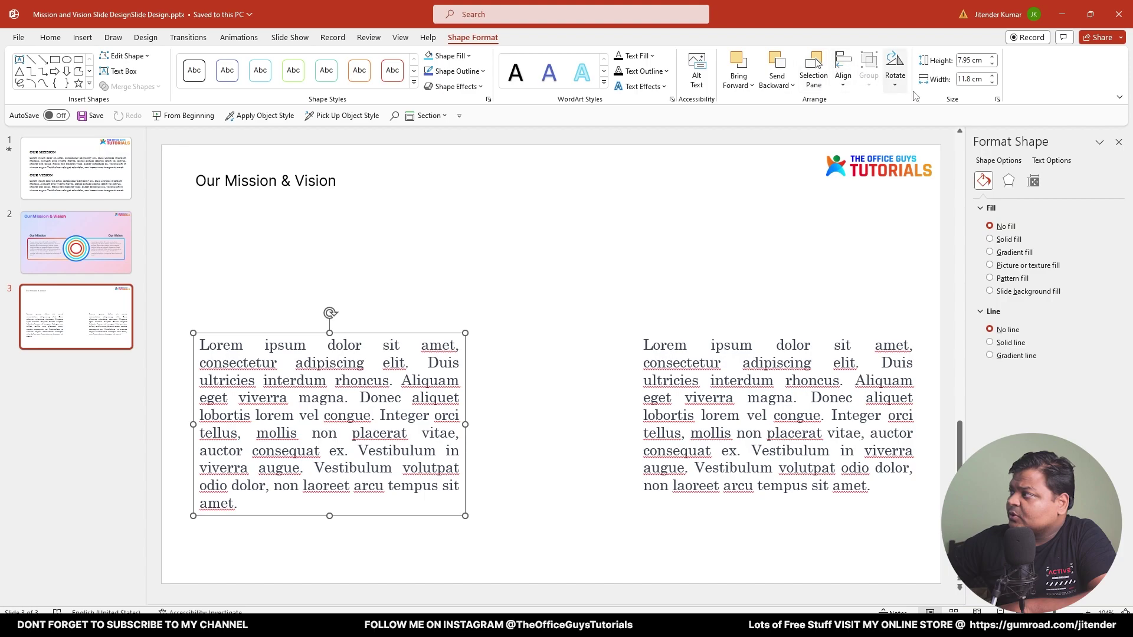
left_click(968, 78)
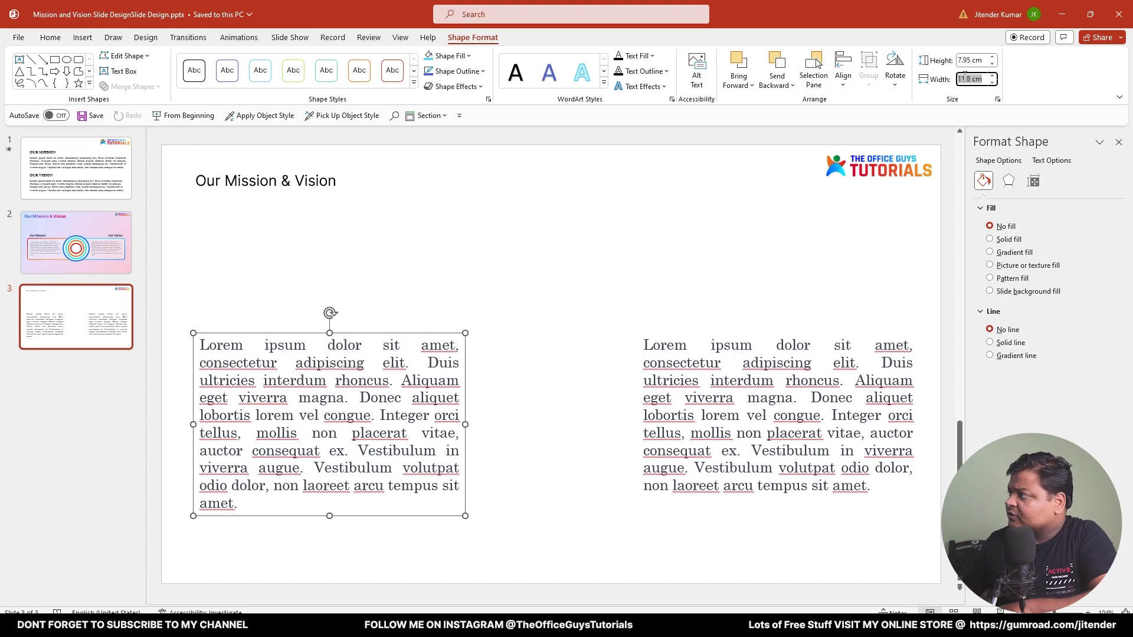
type("12")
left_click(774, 413)
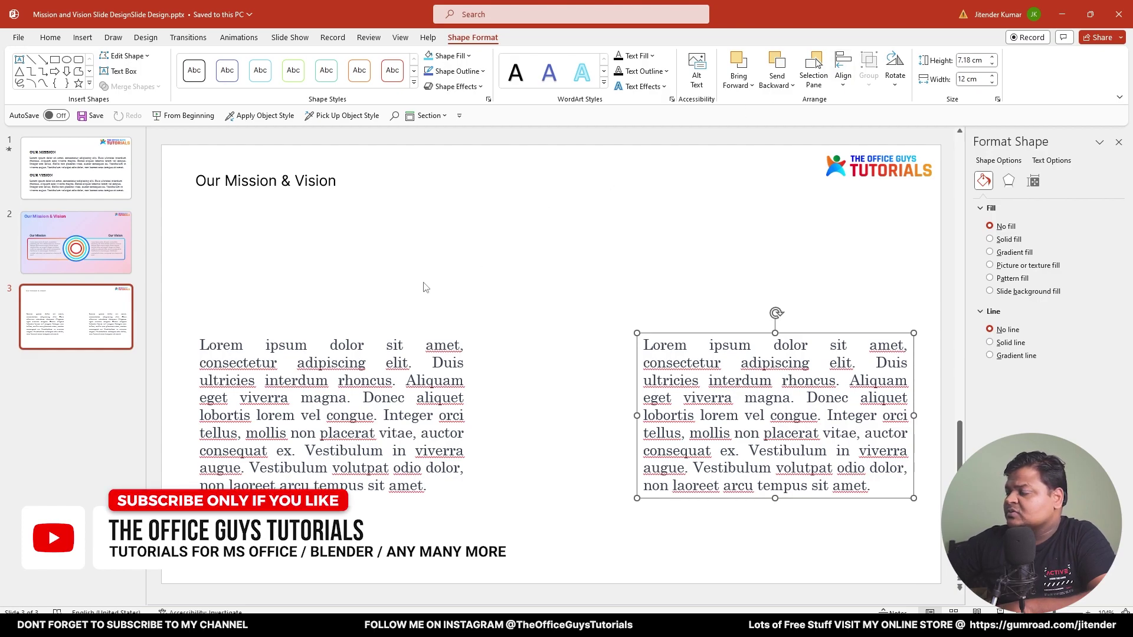
left_click(404, 368)
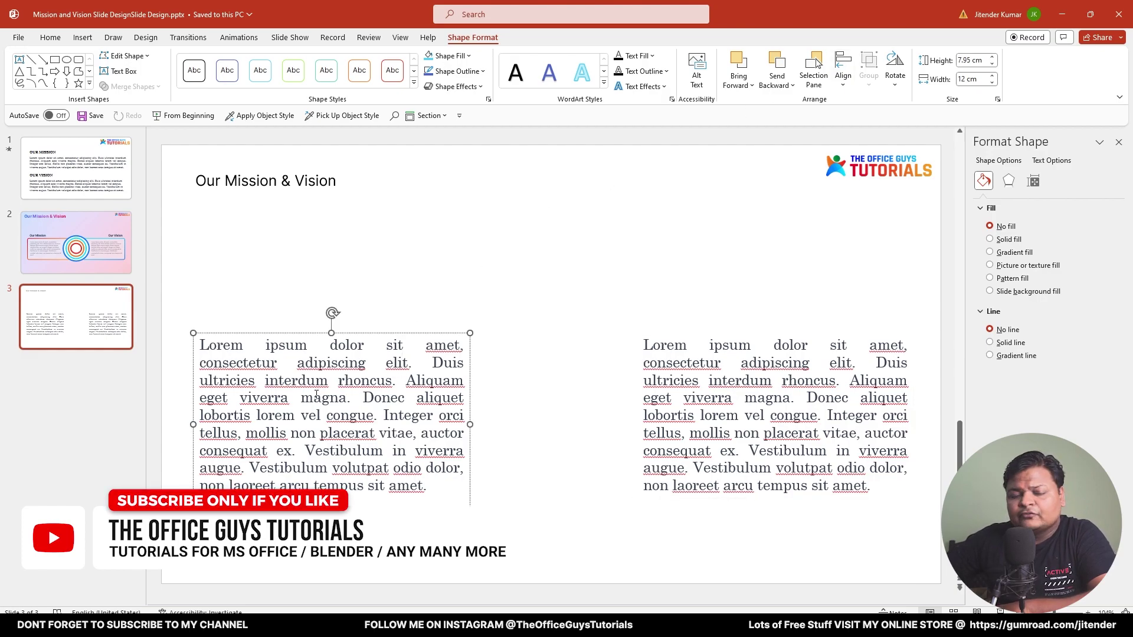